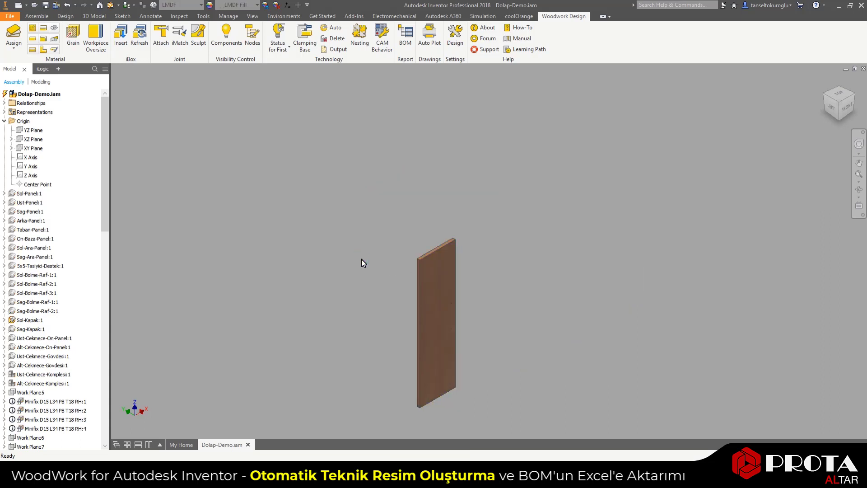
- Run Auto Plot on the isolated Sol-Kapak door with the existing template settings and open the generated Dolap-Demo.idw drawing
{"action": "left_click", "coordinate": [430, 36]}
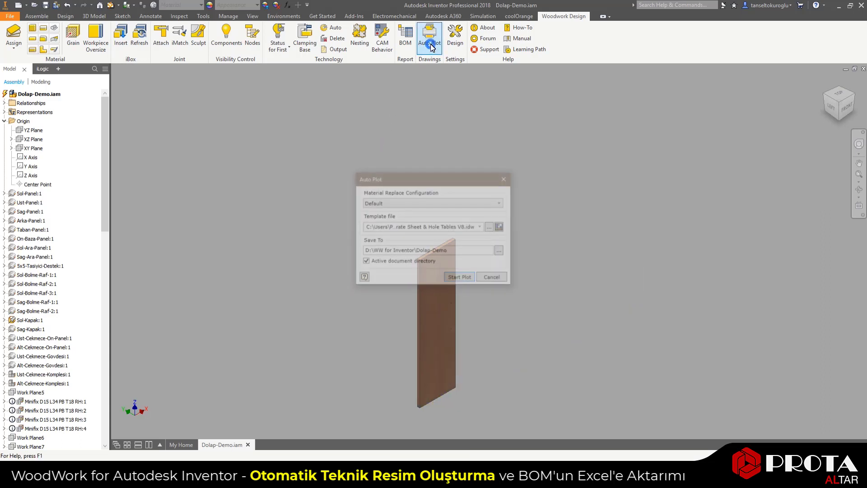
{"action": "left_click", "coordinate": [457, 278]}
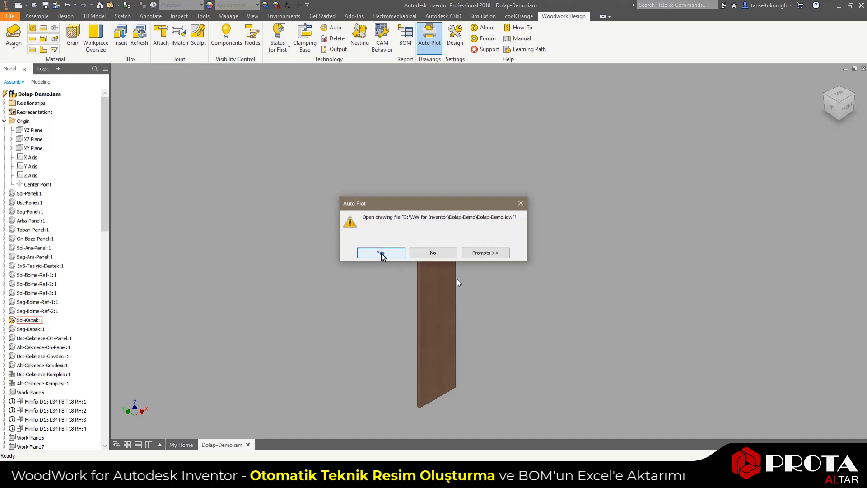
{"action": "left_click", "coordinate": [382, 252]}
{"action": "left_click", "coordinate": [408, 253]}
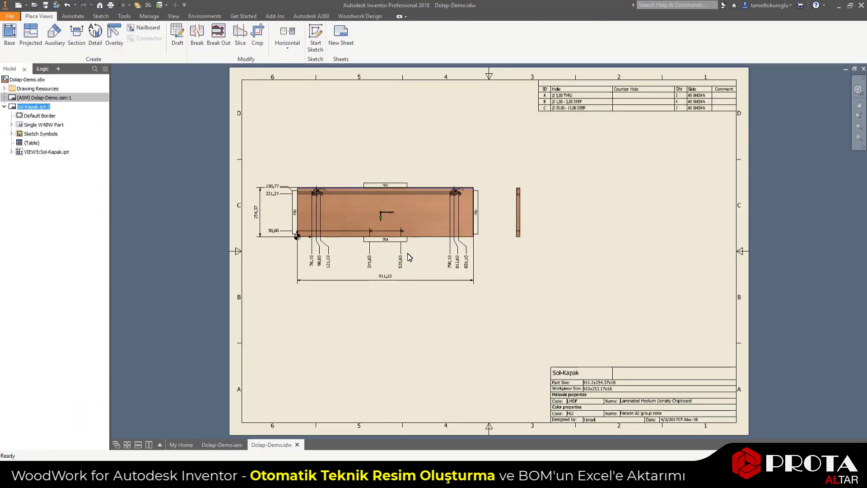
- Examine the Sol-Kapak sheet: the dimensioned panel view, the hole table and the title block
{"action": "left_click", "coordinate": [442, 298]}
{"action": "scroll", "coordinate": [282, 276], "scroll_direction": "down", "scroll_amount": 3}
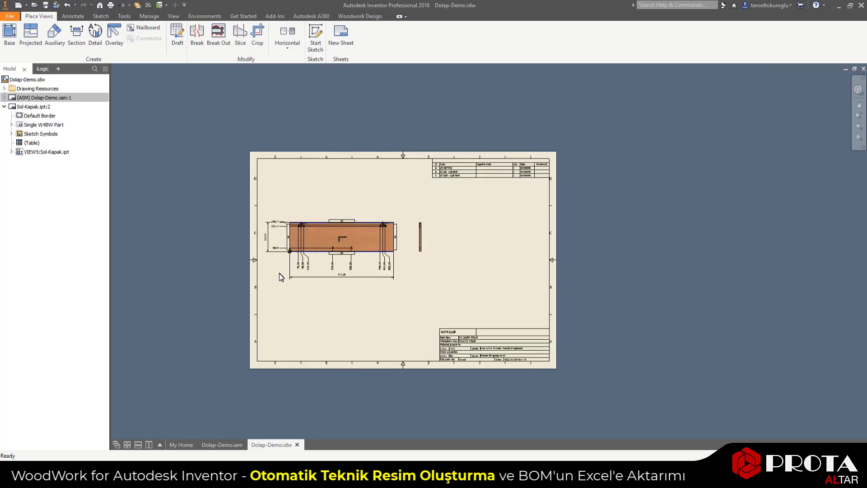
{"action": "scroll", "coordinate": [282, 276], "scroll_direction": "up", "scroll_amount": 5}
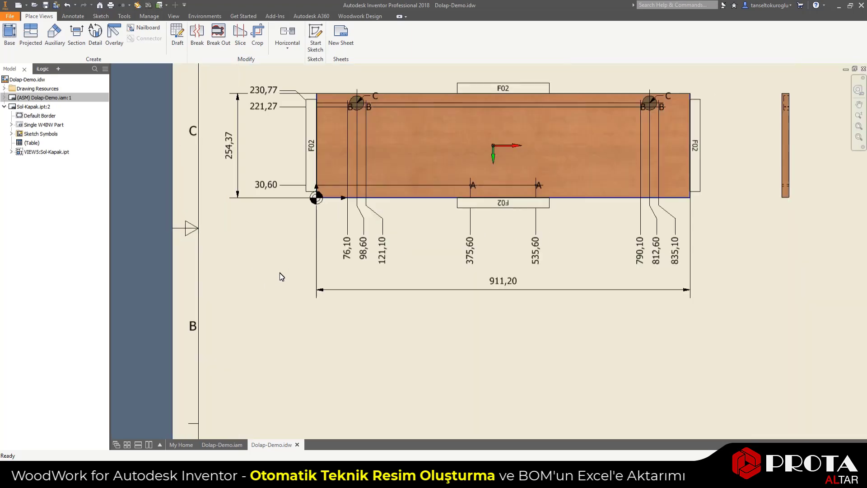
{"action": "middle_click_drag", "start_coordinate": [256, 242], "coordinate": [259, 298]}
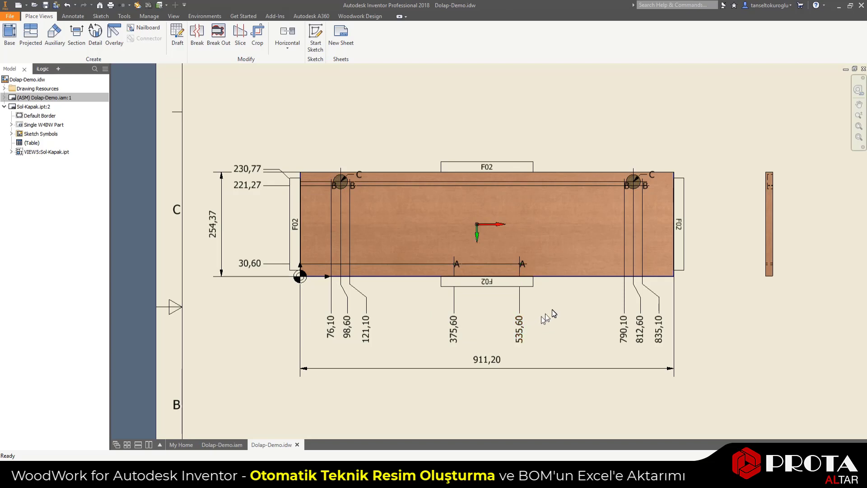
{"action": "left_click", "coordinate": [860, 126]}
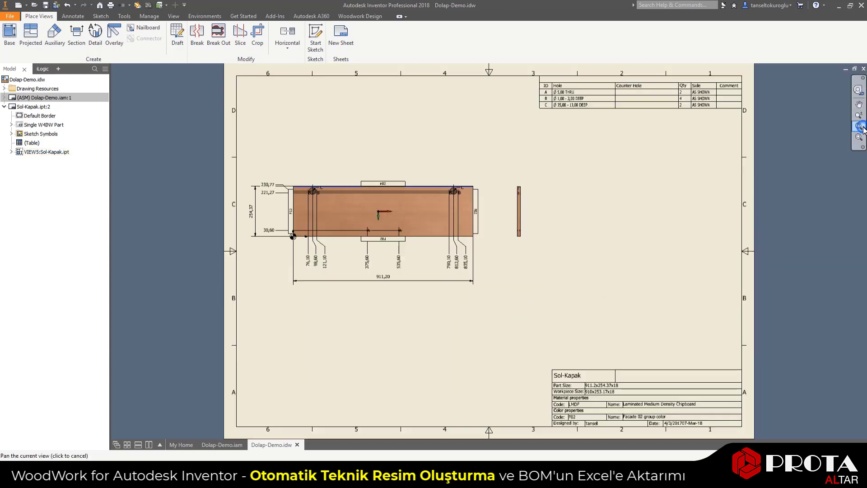
{"action": "scroll", "coordinate": [684, 73], "scroll_direction": "down", "scroll_amount": 1}
{"action": "scroll", "coordinate": [684, 73], "scroll_direction": "up", "scroll_amount": 4}
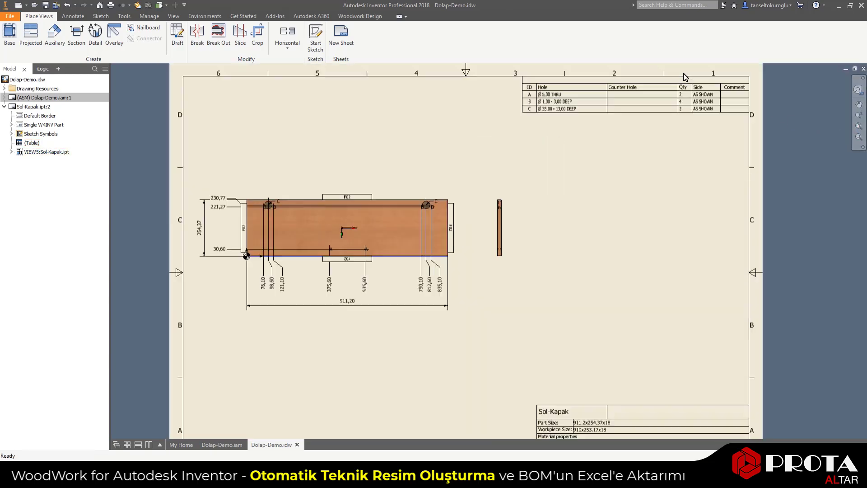
{"action": "left_click", "coordinate": [437, 131]}
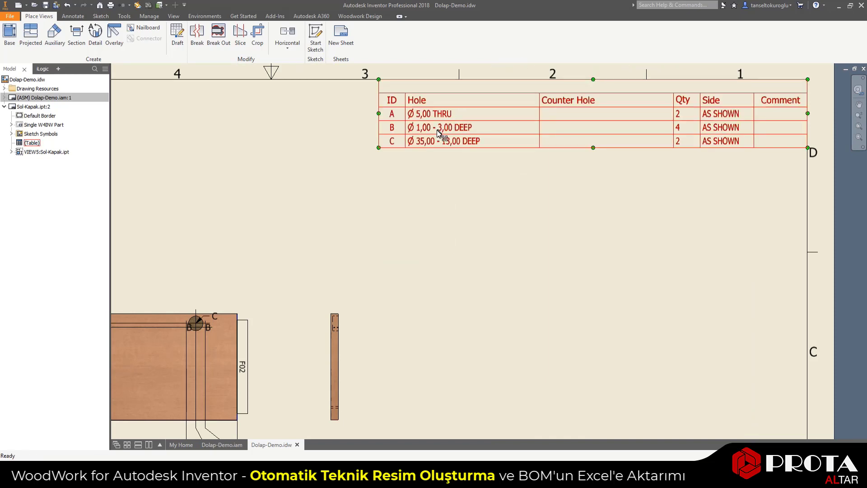
{"action": "left_click", "coordinate": [440, 174]}
{"action": "scroll", "coordinate": [443, 176], "scroll_direction": "down", "scroll_amount": 5}
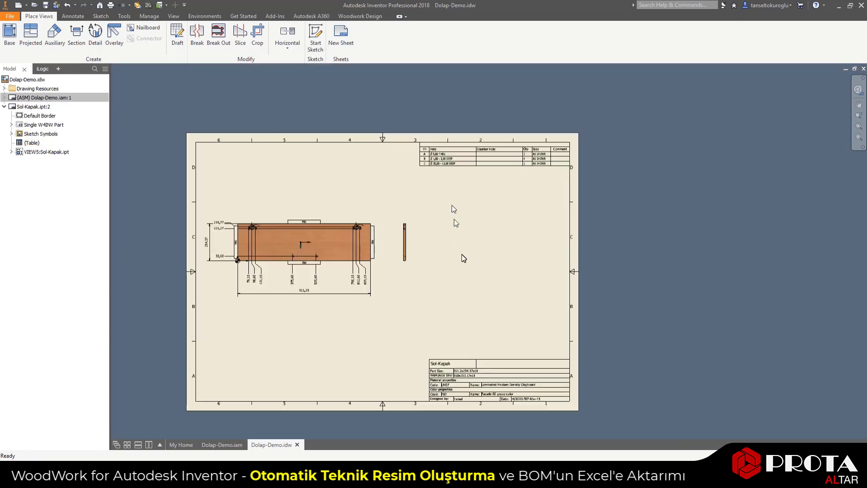
{"action": "scroll", "coordinate": [464, 411], "scroll_direction": "up", "scroll_amount": 5}
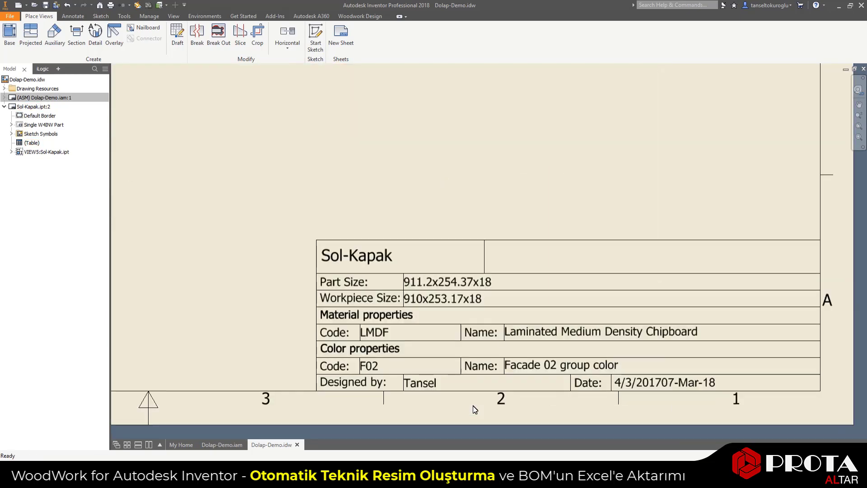
{"action": "scroll", "coordinate": [474, 409], "scroll_direction": "down", "scroll_amount": 6}
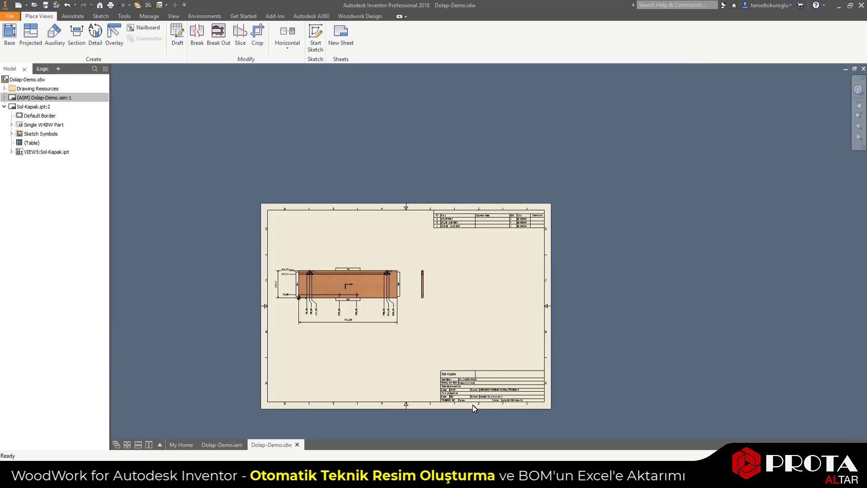
- Close the Dolap-Demo.idw drawing without saving and undo the isolation of the door in the cabinet assembly
{"action": "left_click", "coordinate": [298, 444]}
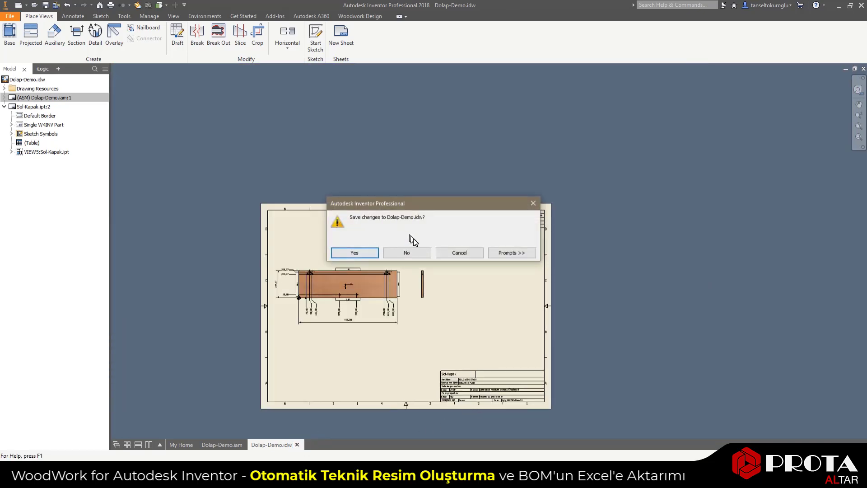
{"action": "left_click", "coordinate": [416, 252]}
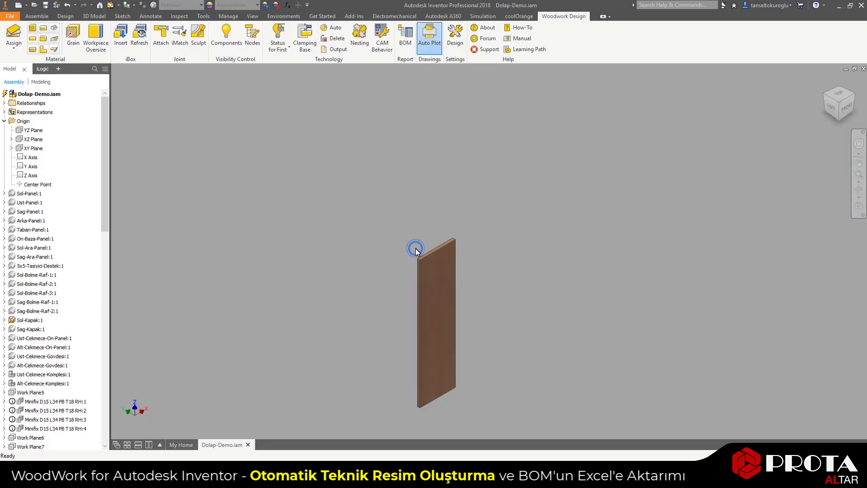
{"action": "right_click", "coordinate": [368, 185]}
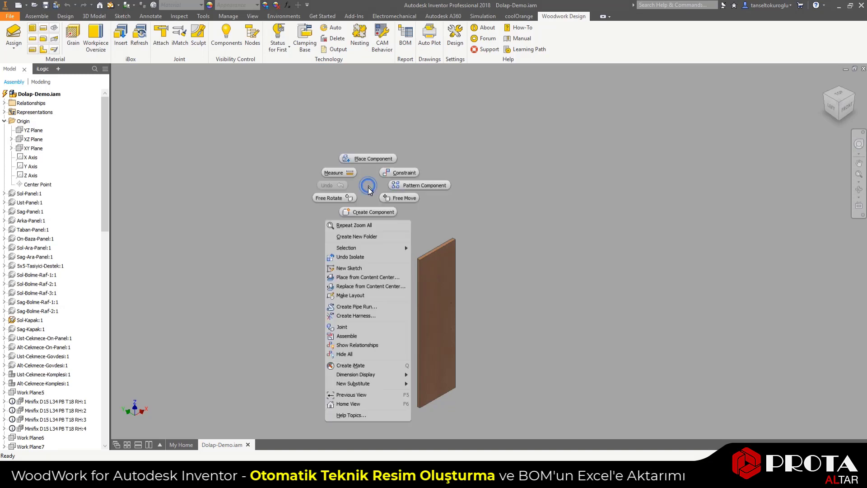
{"action": "left_click", "coordinate": [359, 261]}
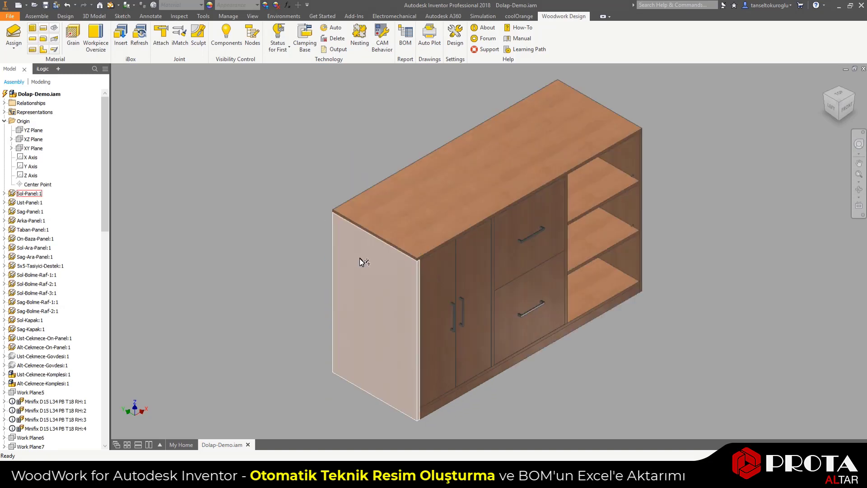
- Run Auto Plot on the complete cabinet assembly with the existing template settings and open the generated Dolap-Demo.idw drawing
{"action": "left_click", "coordinate": [429, 37]}
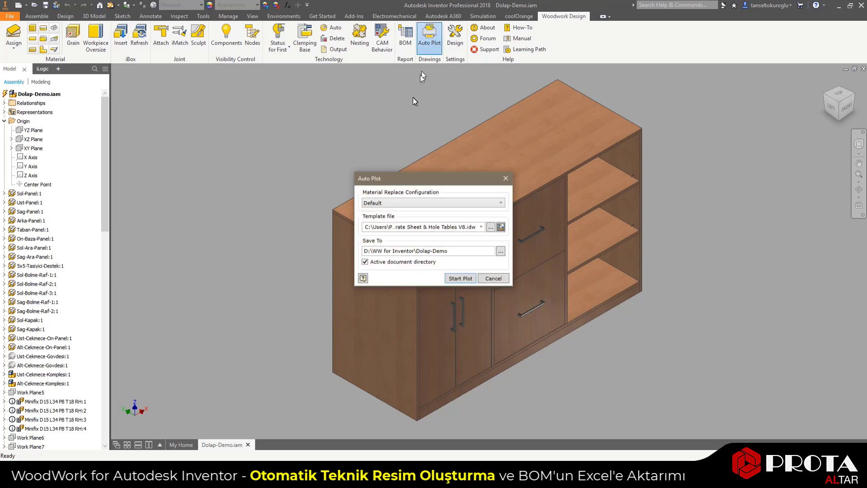
{"action": "left_click", "coordinate": [460, 279]}
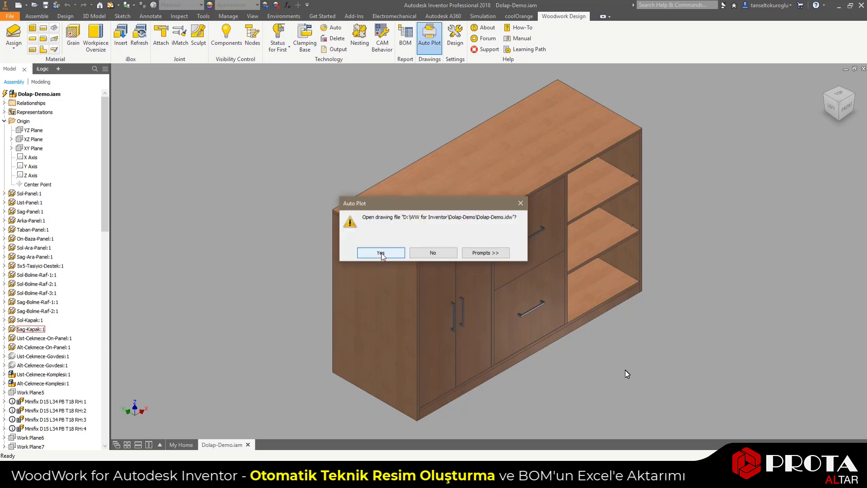
{"action": "left_click", "coordinate": [382, 253]}
{"action": "left_click", "coordinate": [408, 253]}
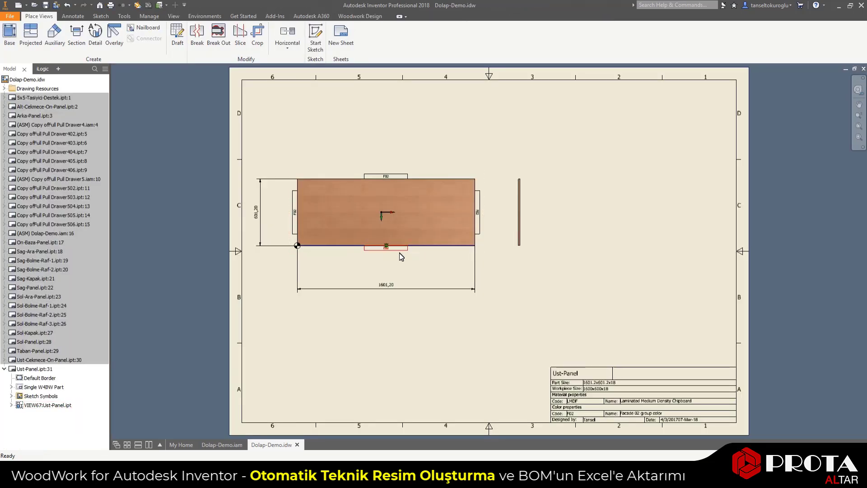
- Activate the (ASM) Dolap-Demo.iam sheet and move its isometric view up, clear of the title block
{"action": "double_click", "coordinate": [43, 234]}
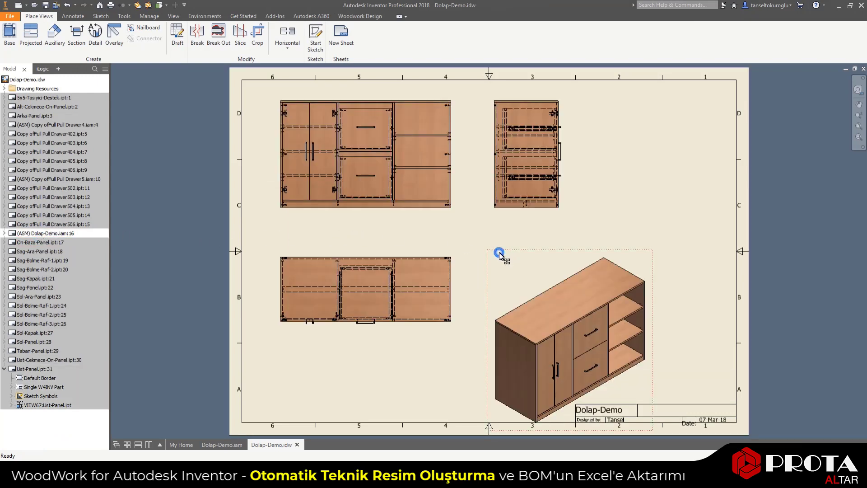
{"action": "left_click_drag", "start_coordinate": [499, 253], "coordinate": [502, 222]}
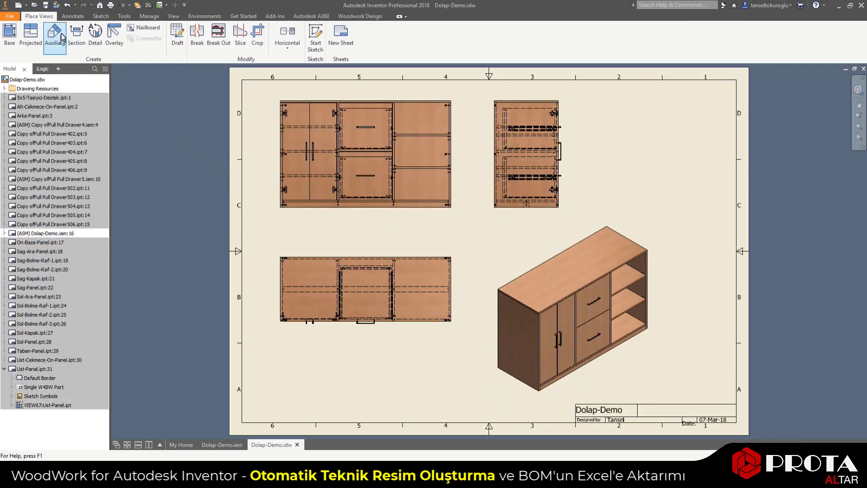
- Dimension the cabinet's overall width on the front view, placing the dimension below the view
{"action": "left_click", "coordinate": [73, 16]}
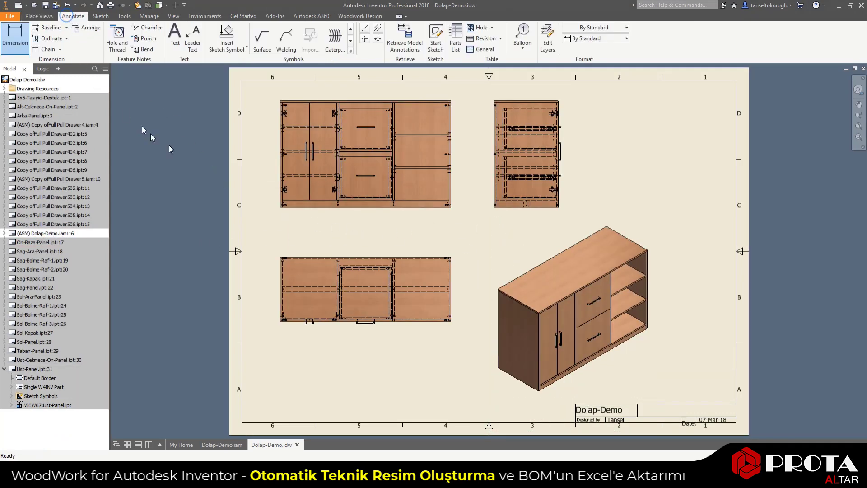
{"action": "left_click", "coordinate": [281, 171]}
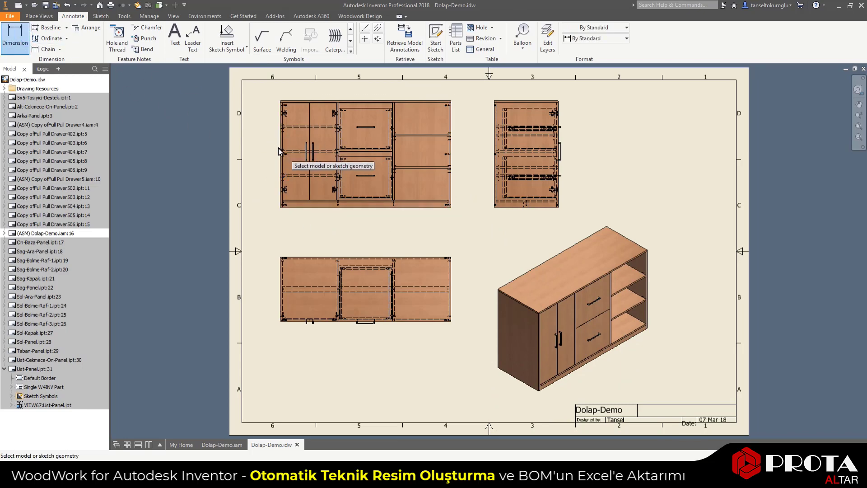
{"action": "left_click", "coordinate": [280, 146]}
{"action": "left_click", "coordinate": [451, 178]}
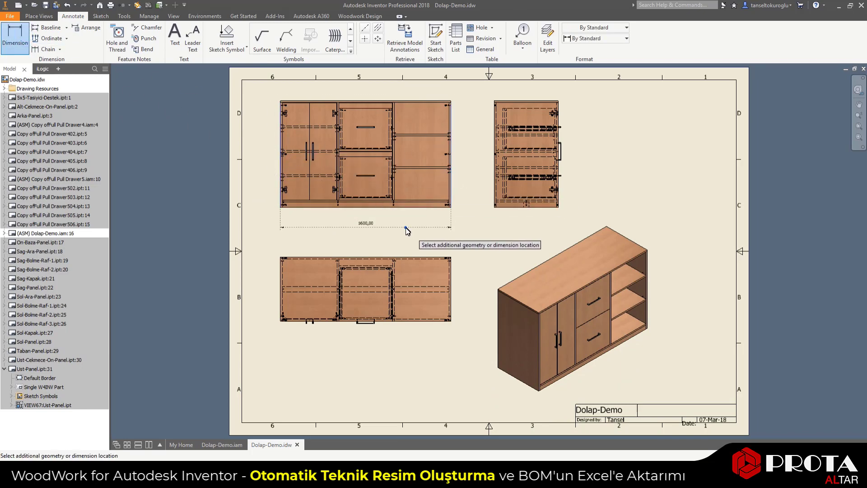
{"action": "left_click", "coordinate": [408, 228]}
{"action": "left_click", "coordinate": [333, 226]}
- Dimension the cabinet's overall height on the front view, placing it between the front and side views
{"action": "left_click", "coordinate": [407, 208]}
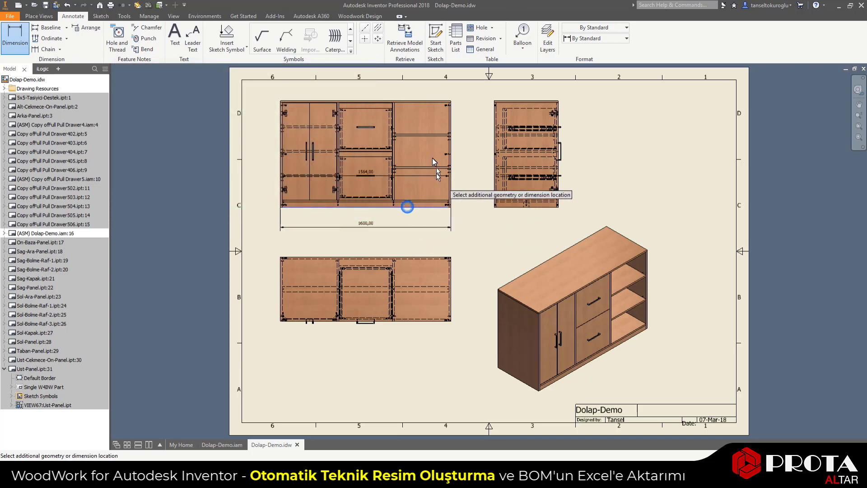
{"action": "left_click", "coordinate": [424, 101]}
{"action": "left_click", "coordinate": [472, 149]}
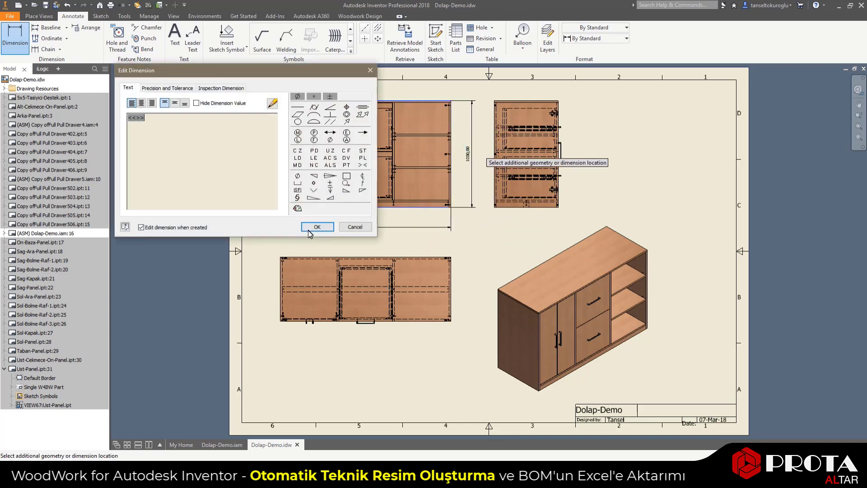
{"action": "left_click", "coordinate": [316, 225]}
{"action": "right_click", "coordinate": [331, 235]}
{"action": "left_click", "coordinate": [343, 247]}
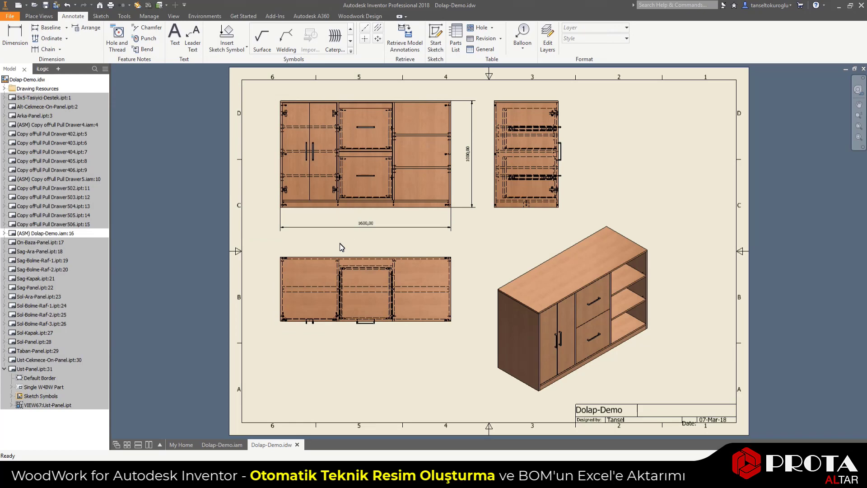
- Review individual part sheets, including Sag-Ara-Panel, Sol-Kapak and Copy ofFull Pull Drawer405
{"action": "double_click", "coordinate": [37, 251]}
{"action": "double_click", "coordinate": [41, 261]}
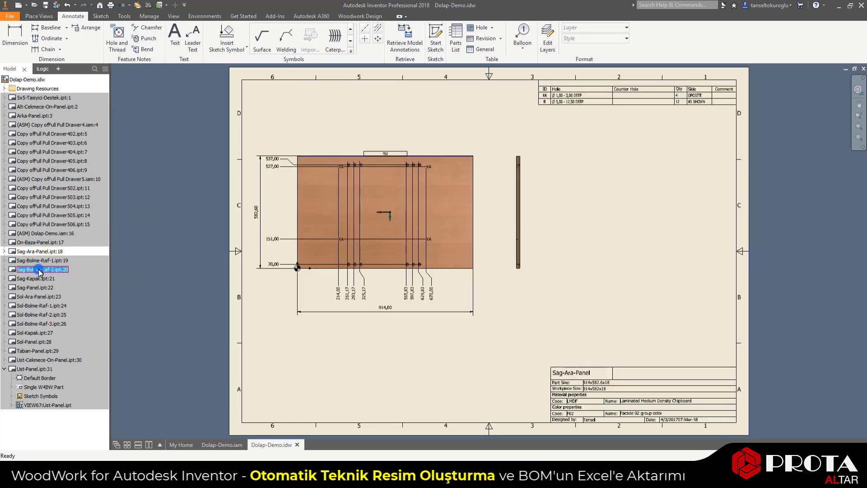
{"action": "double_click", "coordinate": [27, 333]}
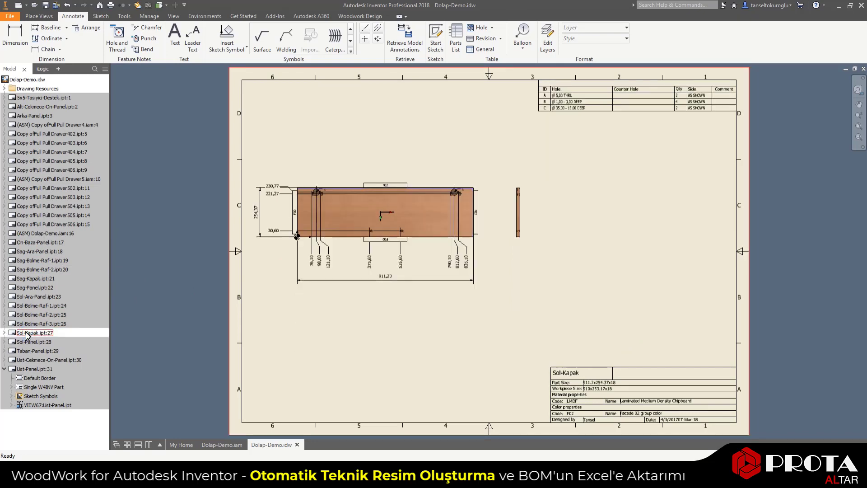
{"action": "scroll", "coordinate": [313, 183], "scroll_direction": "up", "scroll_amount": 1}
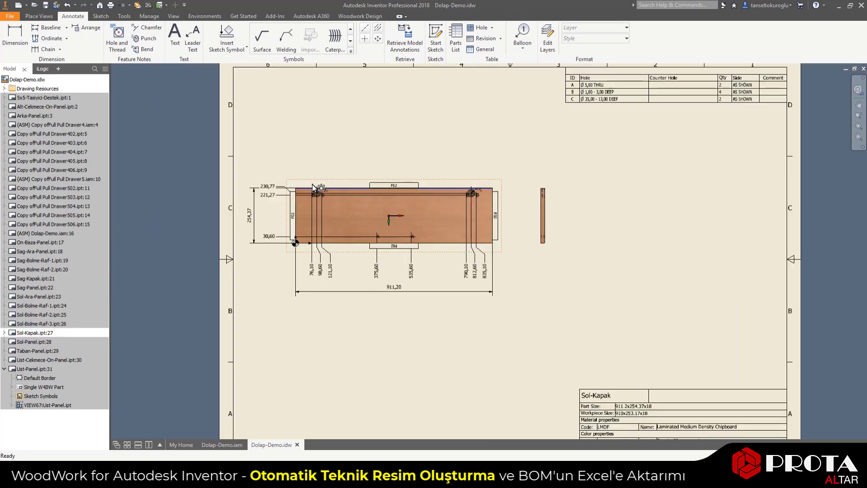
{"action": "scroll", "coordinate": [313, 183], "scroll_direction": "down", "scroll_amount": 2}
{"action": "double_click", "coordinate": [34, 162]}
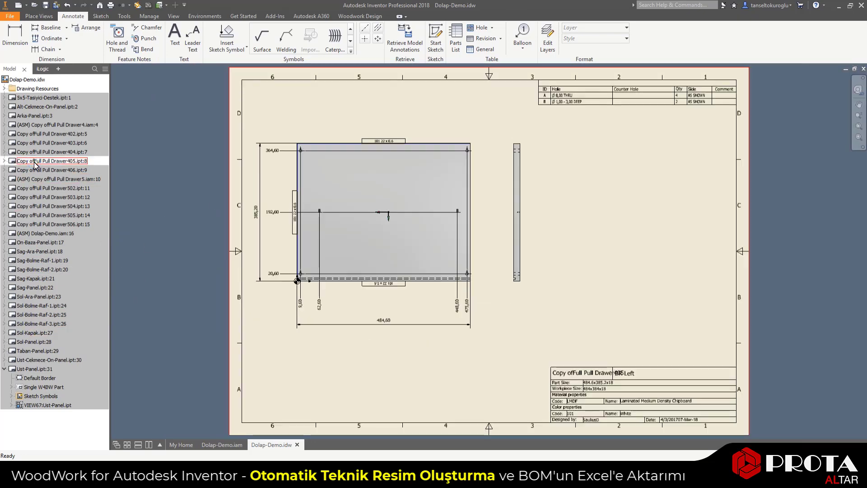
- Activate the (ASM) Copy ofFull Pull Drawer4.iam sheet and move its isometric view up, clear of the title block
{"action": "double_click", "coordinate": [53, 126]}
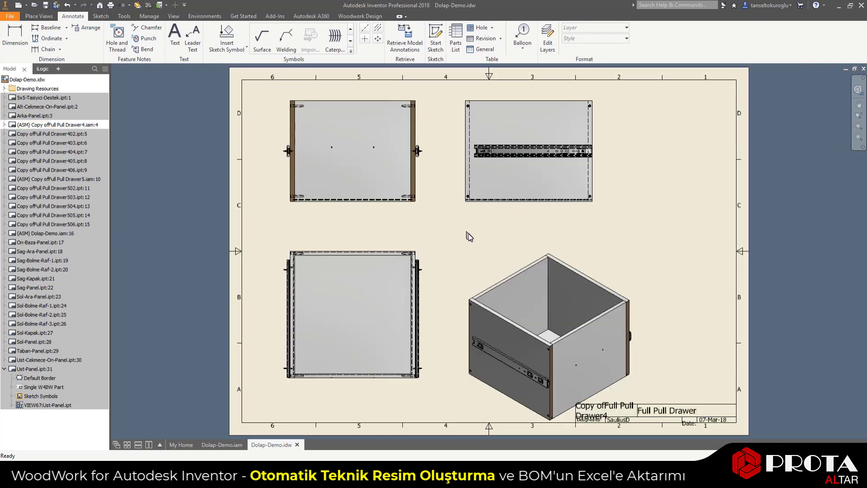
{"action": "left_click_drag", "start_coordinate": [478, 249], "coordinate": [474, 216]}
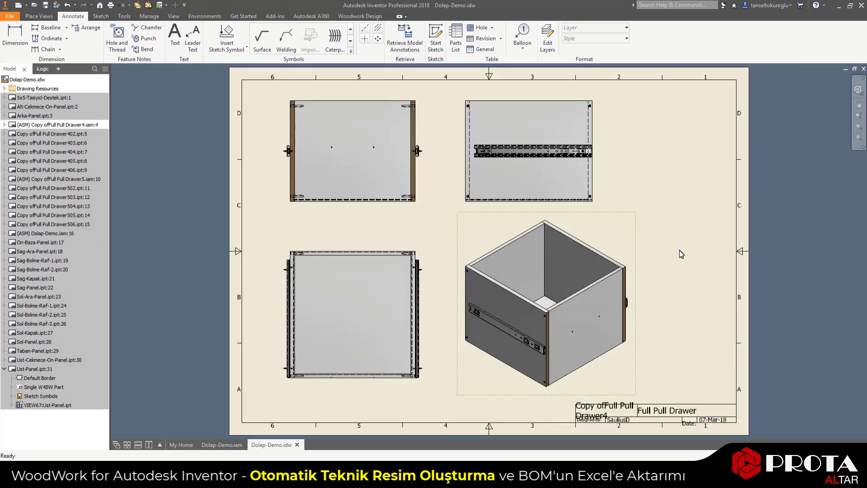
- Return to the Dolap-Demo.iam assembly and open its Woodwork for Inventor BOM
{"action": "left_click", "coordinate": [222, 445]}
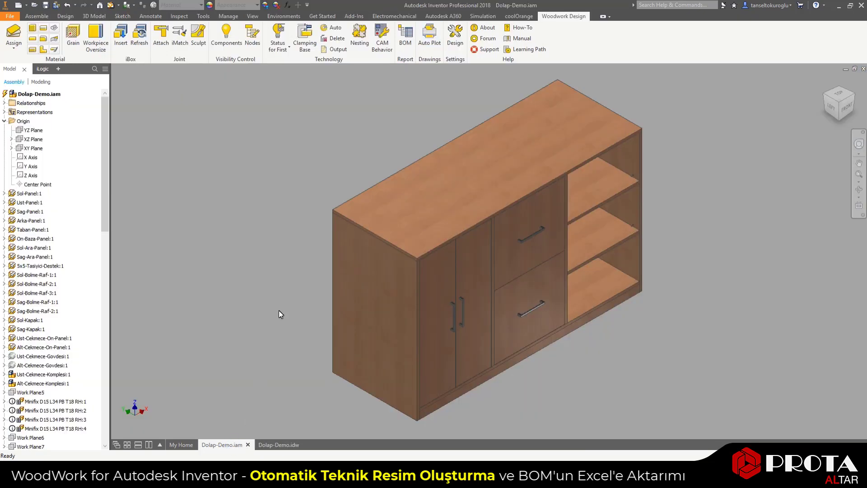
{"action": "left_click", "coordinate": [406, 38]}
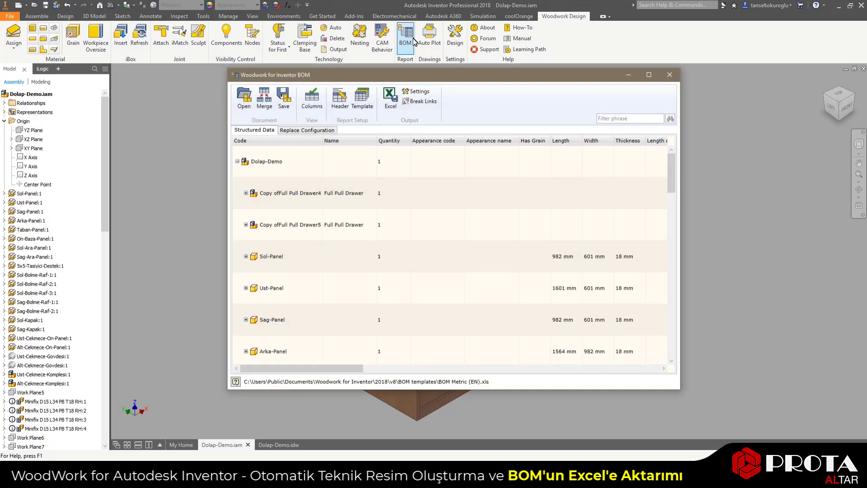
- Examine the Dolap-Demo BOM rows and columns, including the parts inside the Copy ofFull Pull Drawer4 assembly and the thumbnails
{"action": "left_click", "coordinate": [288, 194]}
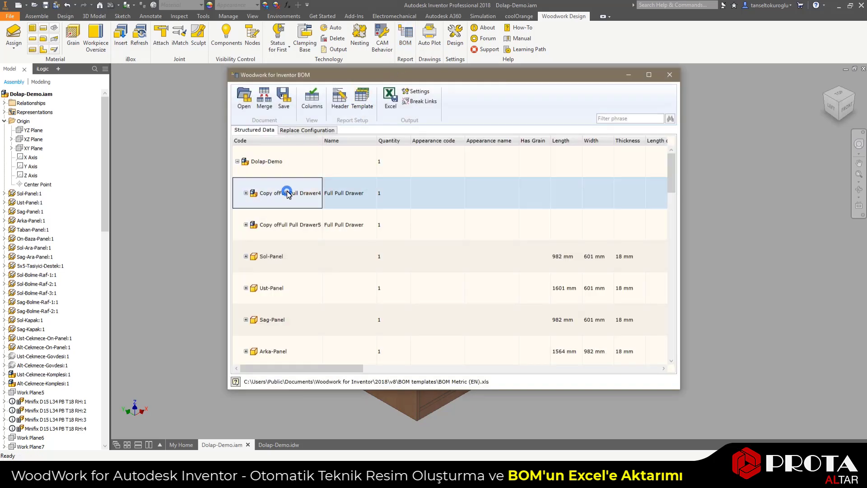
{"action": "left_click", "coordinate": [246, 194]}
{"action": "left_click", "coordinate": [280, 231]}
{"action": "left_click", "coordinate": [280, 250]}
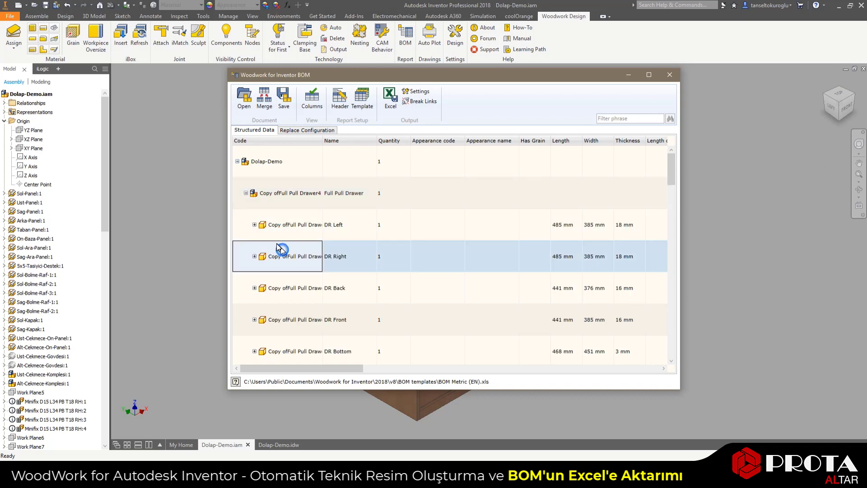
{"action": "left_click", "coordinate": [246, 194]}
{"action": "scroll", "coordinate": [289, 294], "scroll_direction": "down", "scroll_amount": 10}
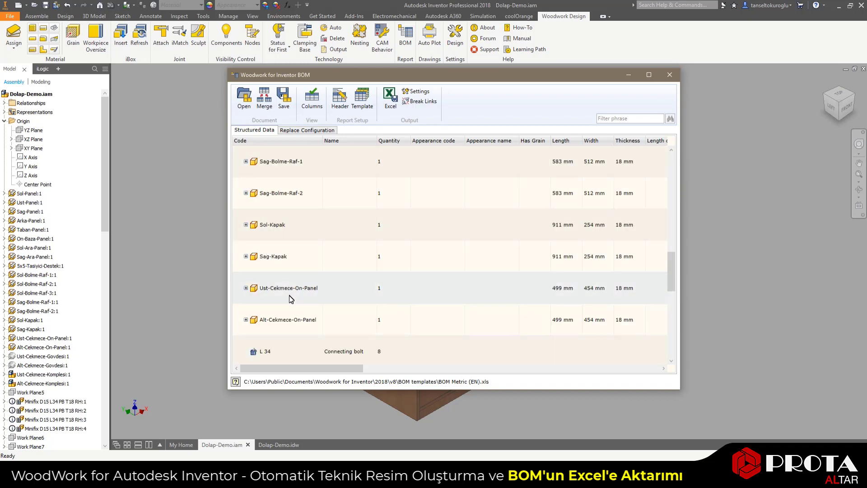
{"action": "scroll", "coordinate": [291, 299], "scroll_direction": "down", "scroll_amount": 1}
{"action": "scroll", "coordinate": [291, 300], "scroll_direction": "up", "scroll_amount": 15}
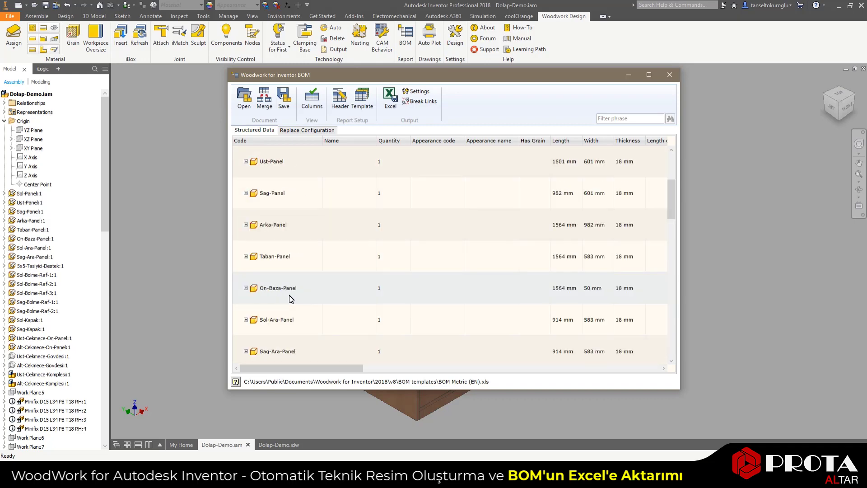
{"action": "left_click_drag", "start_coordinate": [298, 368], "coordinate": [570, 391]}
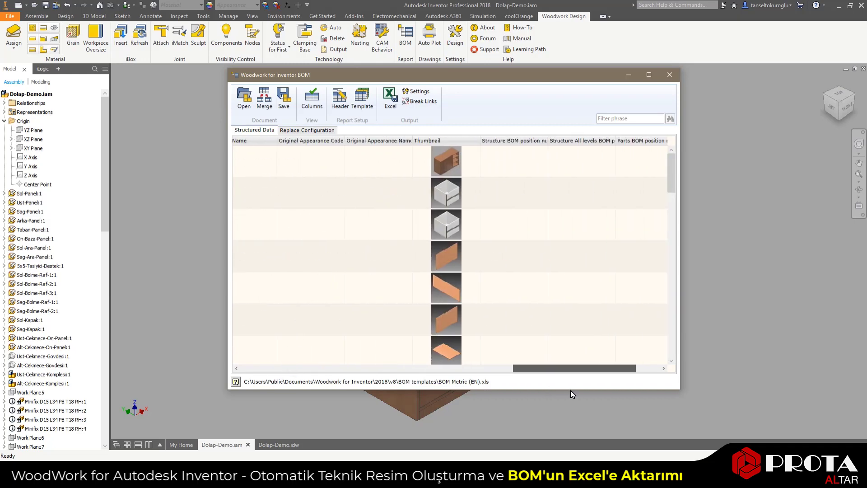
- Look over the BOM's column, report header and template settings without changing them
{"action": "left_click", "coordinate": [312, 98]}
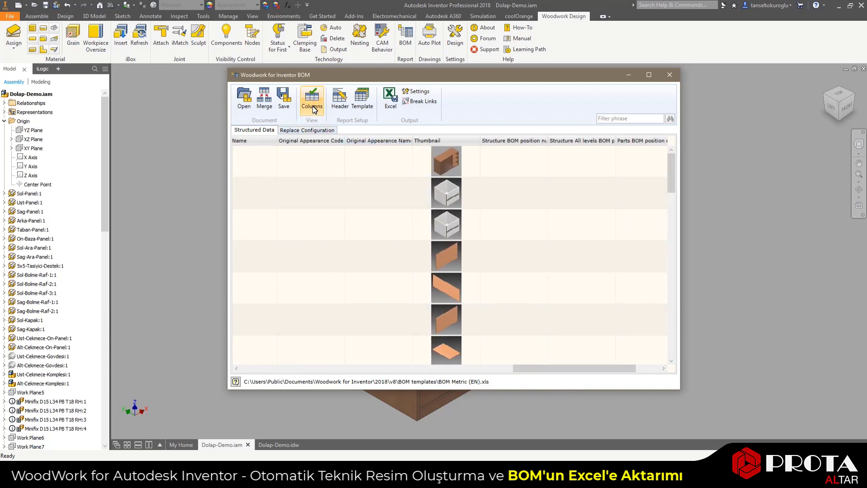
{"action": "mouse_move", "coordinate": [517, 195]}
{"action": "left_mouse_down"}
{"action": "mouse_move", "coordinate": [516, 253]}
{"action": "mouse_move", "coordinate": [515, 182]}
{"action": "left_mouse_up"}
{"action": "left_click", "coordinate": [506, 299]}
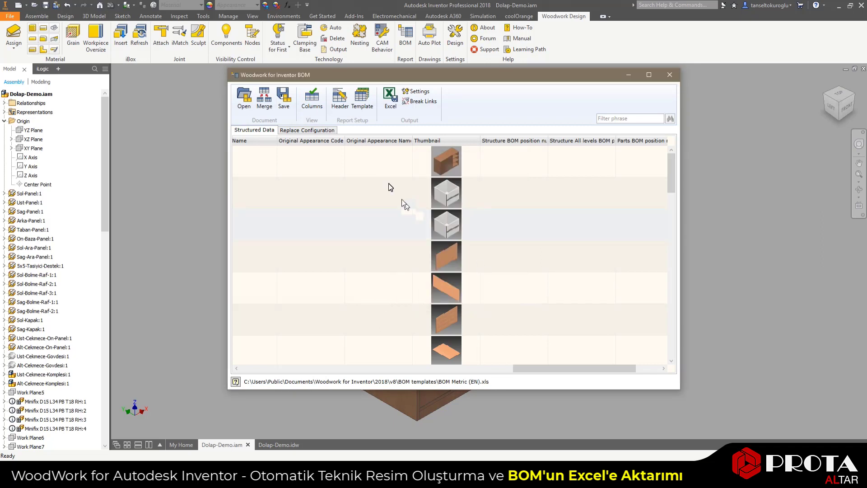
{"action": "left_click", "coordinate": [337, 104]}
{"action": "left_click", "coordinate": [522, 329]}
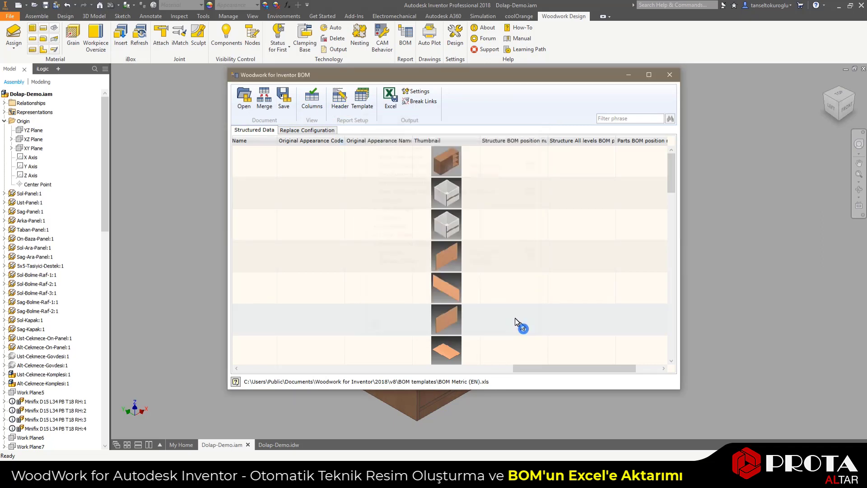
{"action": "left_click", "coordinate": [367, 106]}
{"action": "left_click", "coordinate": [667, 309]}
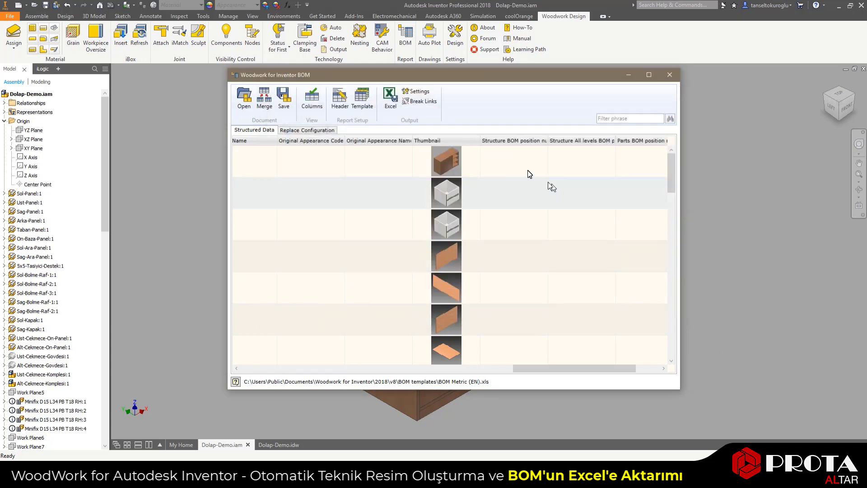
- Save the BOM as Dolap-Demo.wbom in the Dolap-Demo project folder
{"action": "left_click_drag", "start_coordinate": [530, 370], "coordinate": [260, 368]}
{"action": "left_click", "coordinate": [284, 100]}
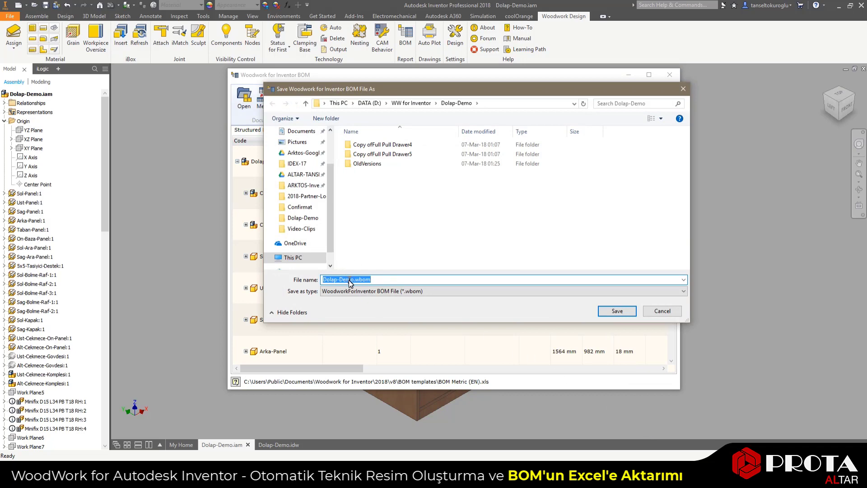
{"action": "left_click", "coordinate": [614, 311]}
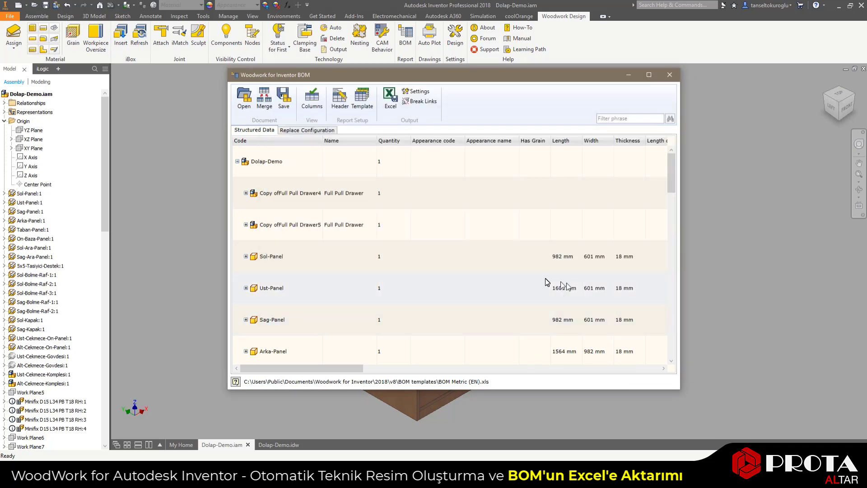
- Export the BOM to Excel as Dolap-Demo.xls in the Dolap-Demo folder and open the exported file
{"action": "left_click", "coordinate": [393, 107]}
{"action": "left_click", "coordinate": [379, 281]}
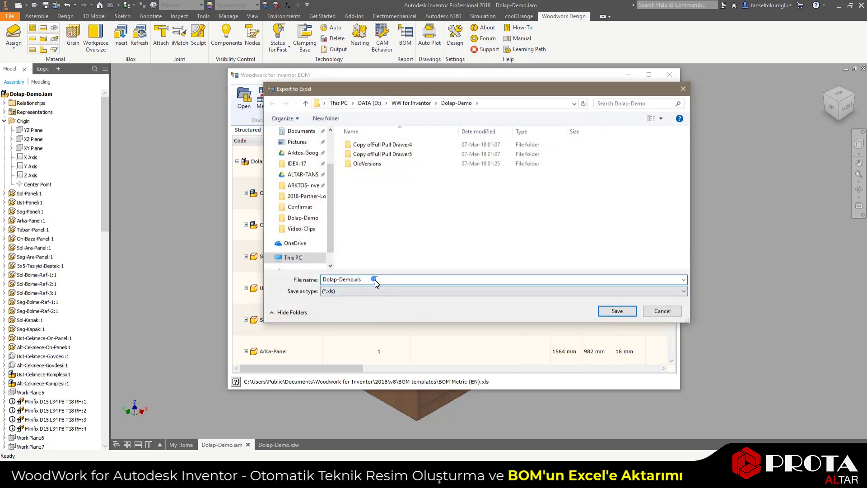
{"action": "left_click", "coordinate": [622, 311]}
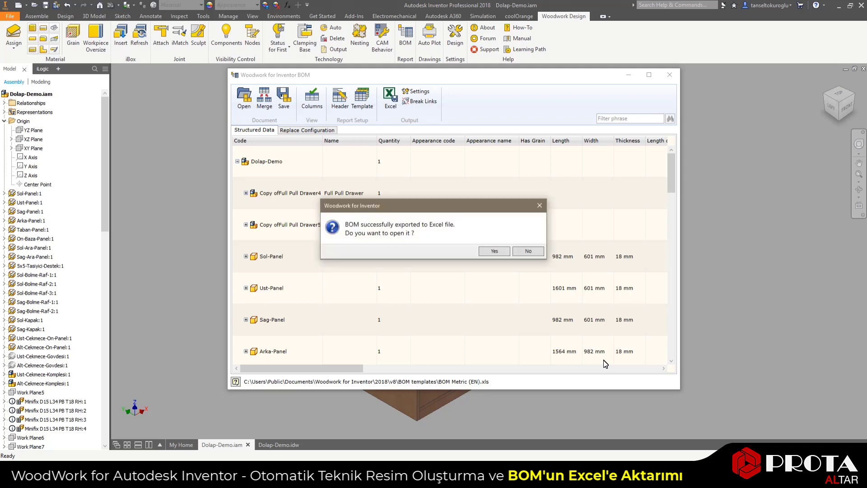
{"action": "left_click", "coordinate": [508, 252]}
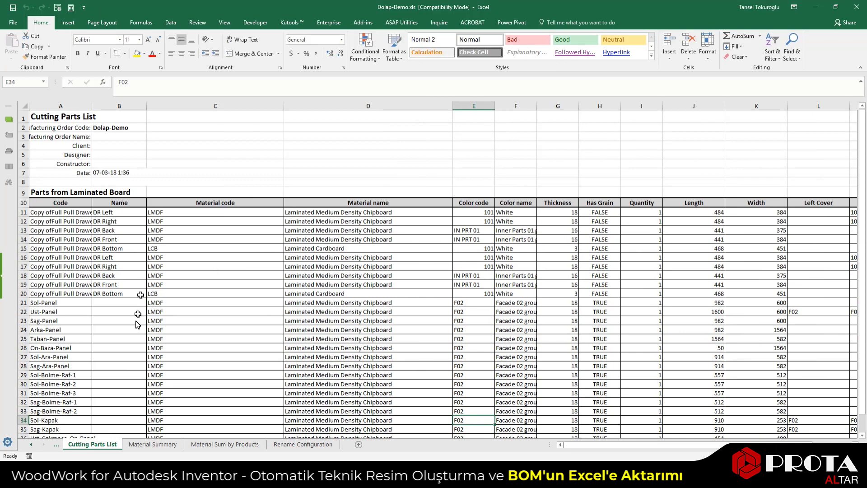
- Review the Material Summary and Material Sum by Products sheets down to their purchased units lists
{"action": "left_click", "coordinate": [154, 444]}
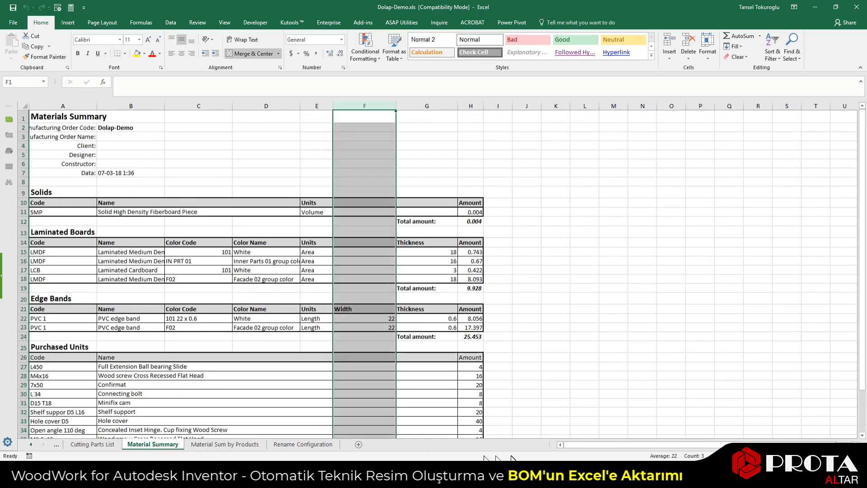
{"action": "scroll", "coordinate": [345, 280], "scroll_direction": "down", "scroll_amount": 4}
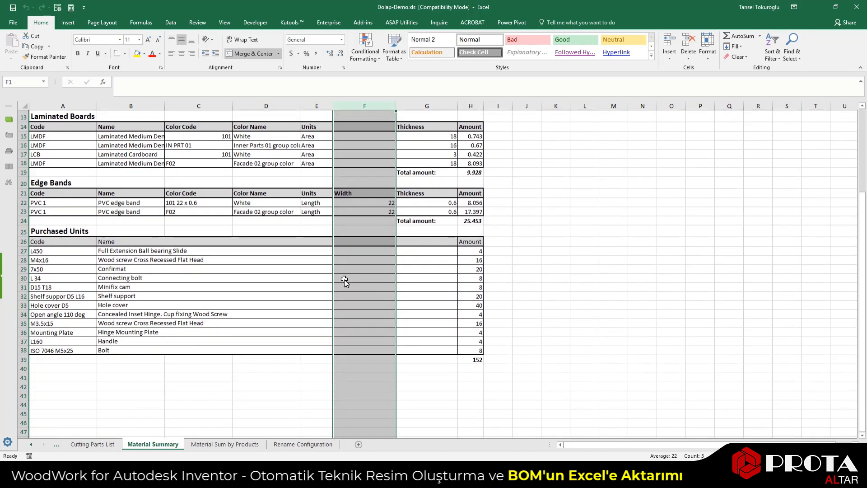
{"action": "scroll", "coordinate": [344, 280], "scroll_direction": "up", "scroll_amount": 3}
{"action": "scroll", "coordinate": [344, 280], "scroll_direction": "up", "scroll_amount": 1}
{"action": "left_click", "coordinate": [227, 444]}
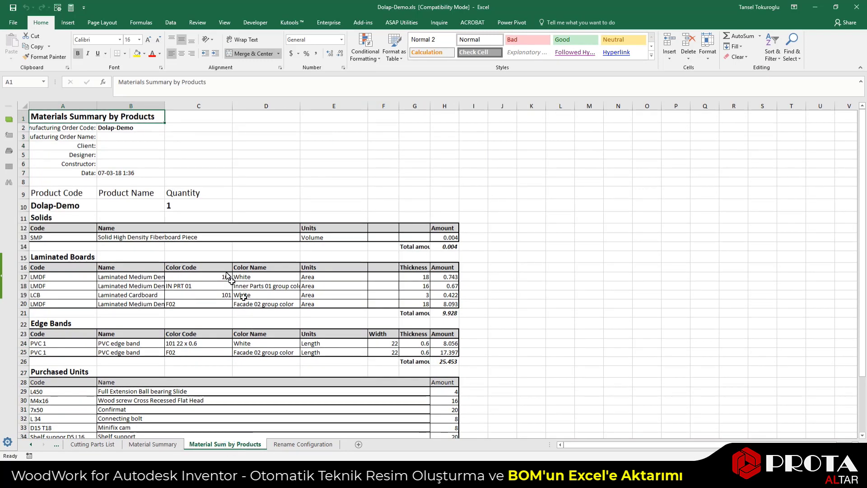
{"action": "scroll", "coordinate": [211, 239], "scroll_direction": "down", "scroll_amount": 6}
{"action": "scroll", "coordinate": [244, 237], "scroll_direction": "up", "scroll_amount": 6}
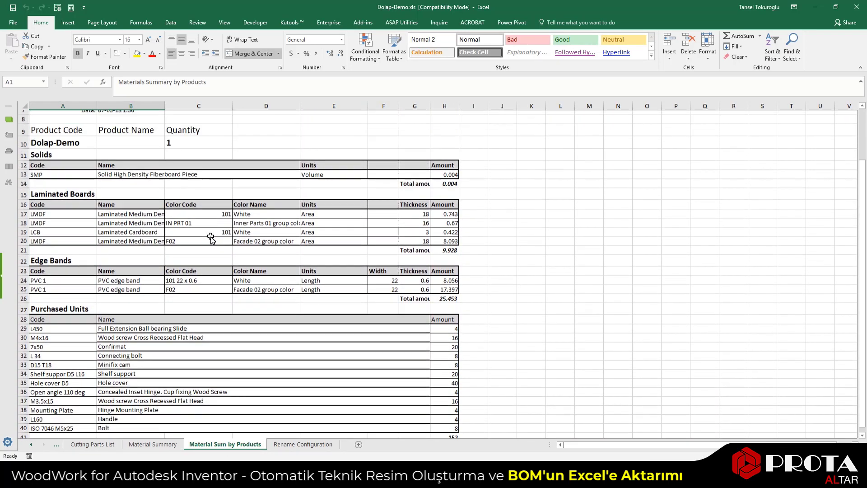
- Review the Rename Configuration sheet, return to the Cutting Parts List sheet and close the workbook
{"action": "left_click", "coordinate": [299, 444]}
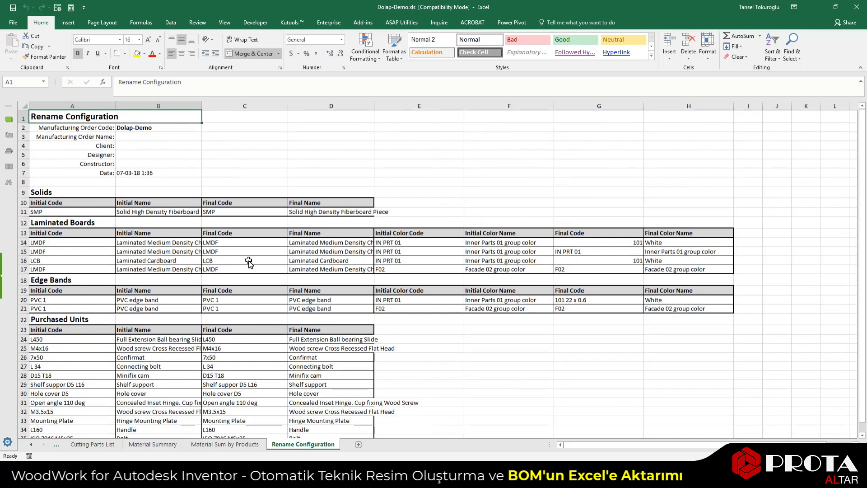
{"action": "scroll", "coordinate": [248, 262], "scroll_direction": "down", "scroll_amount": 4}
{"action": "scroll", "coordinate": [248, 264], "scroll_direction": "up", "scroll_amount": 4}
{"action": "left_click", "coordinate": [92, 444]}
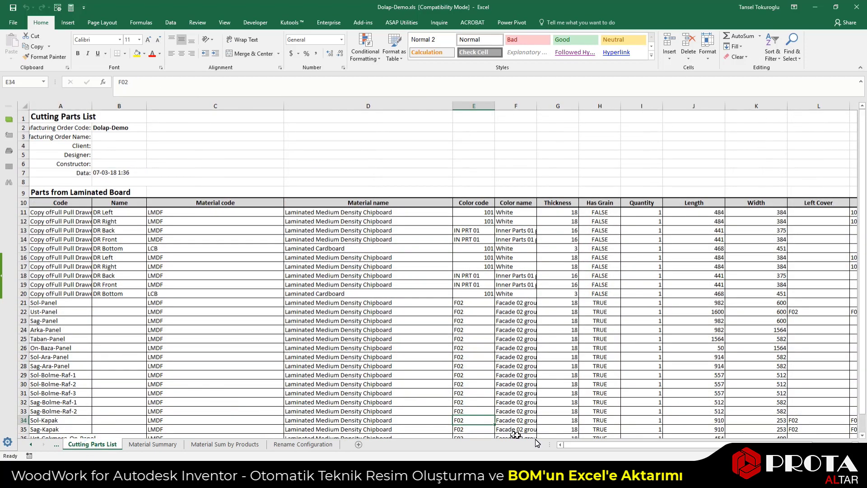
{"action": "left_click", "coordinate": [863, 7]}
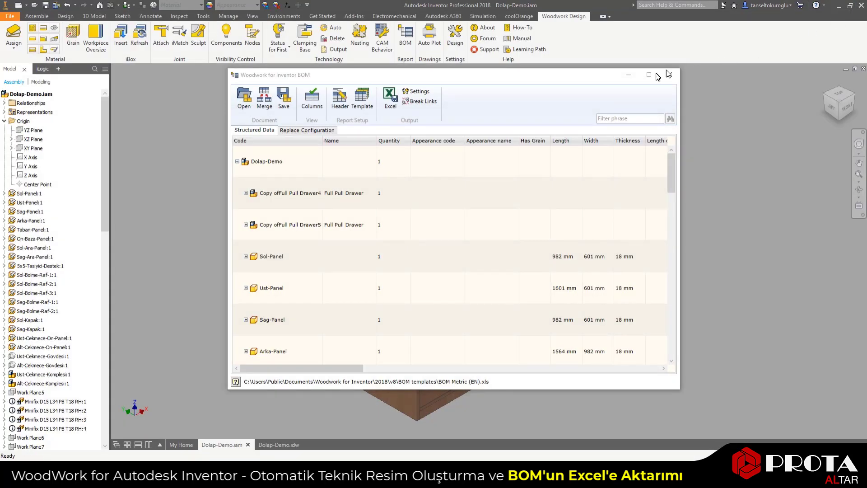